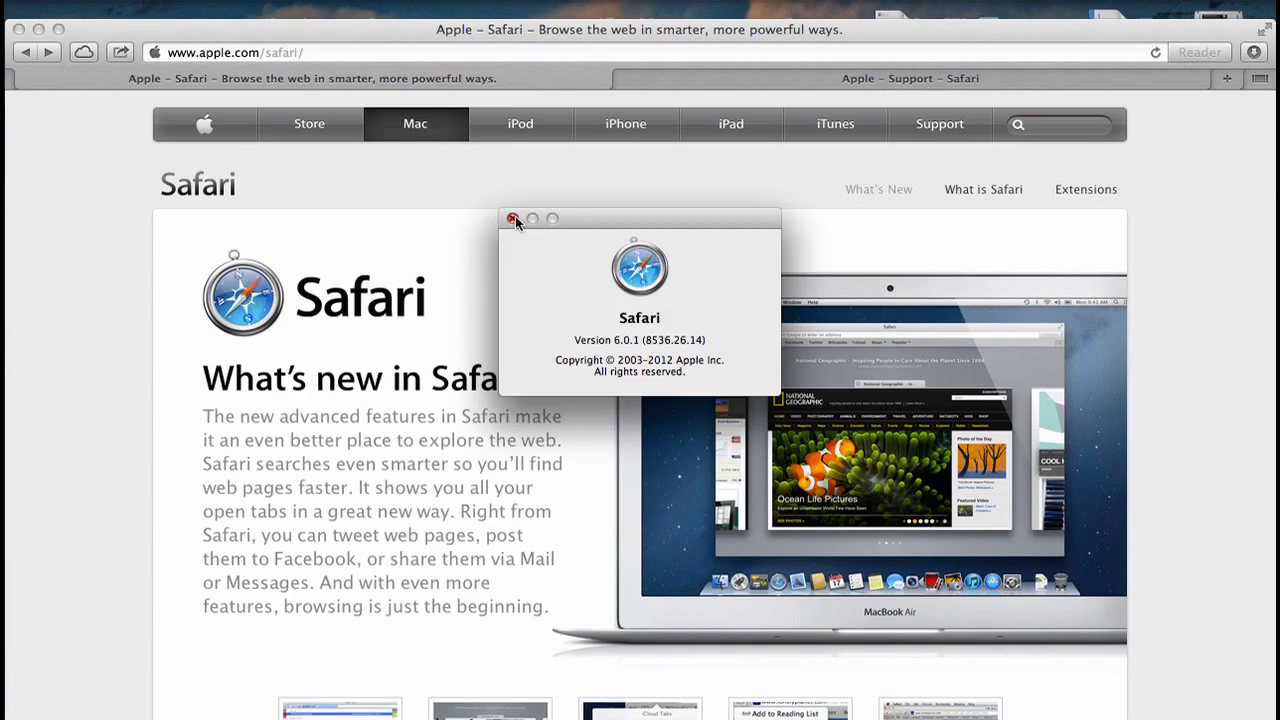
pyautogui.click(513, 219)
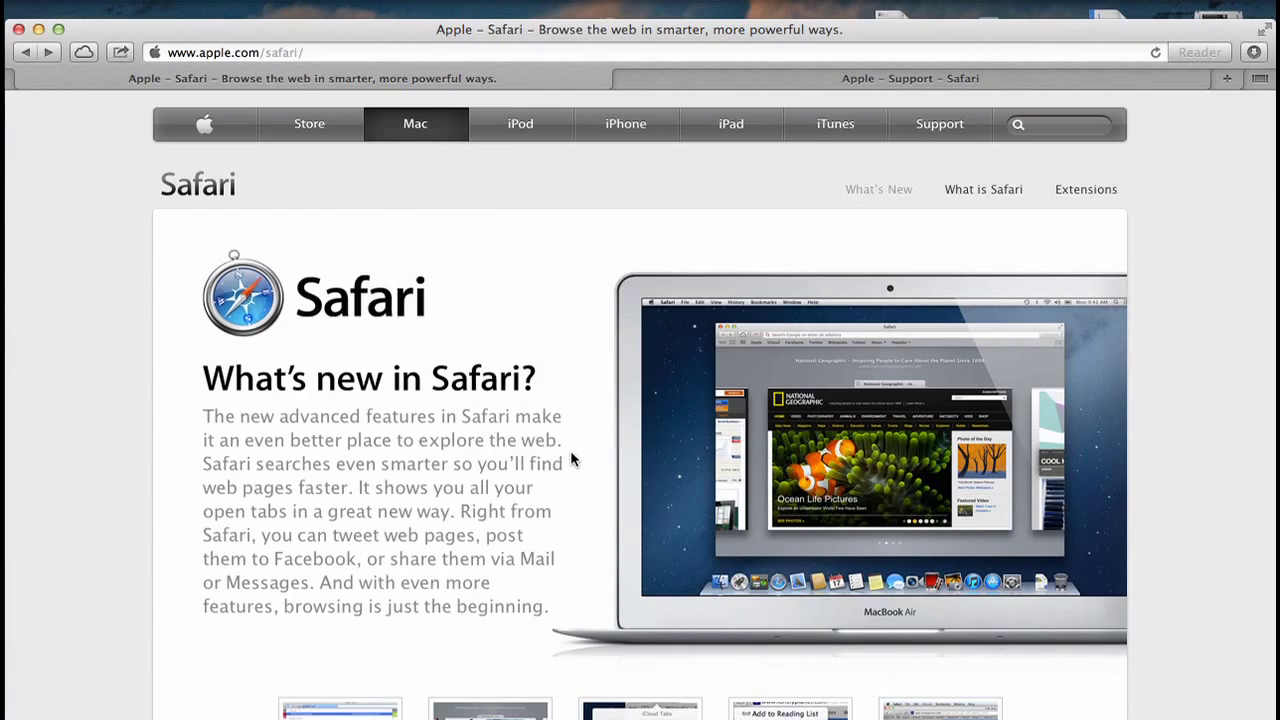
pyautogui.scroll(-10, 571, 455)
pyautogui.scroll(-3, 571, 457)
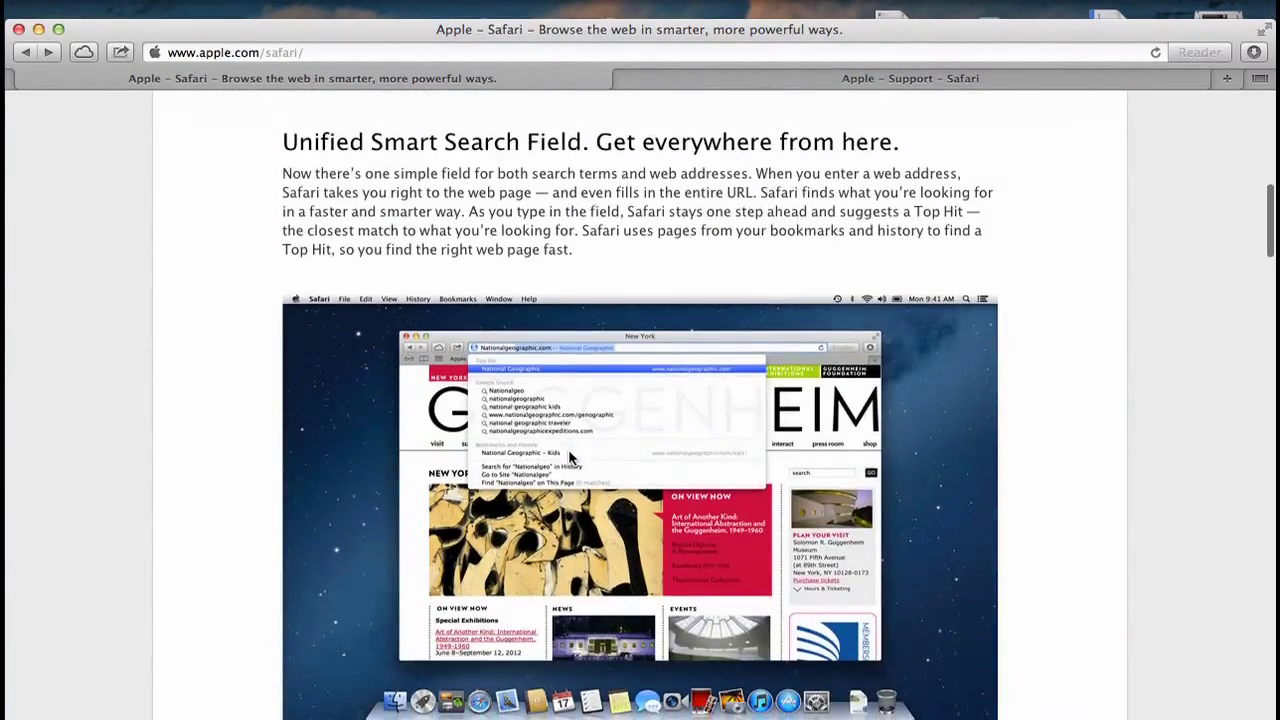
pyautogui.scroll(-10, 571, 457)
pyautogui.scroll(-2, 570, 457)
pyautogui.scroll(-5, 571, 457)
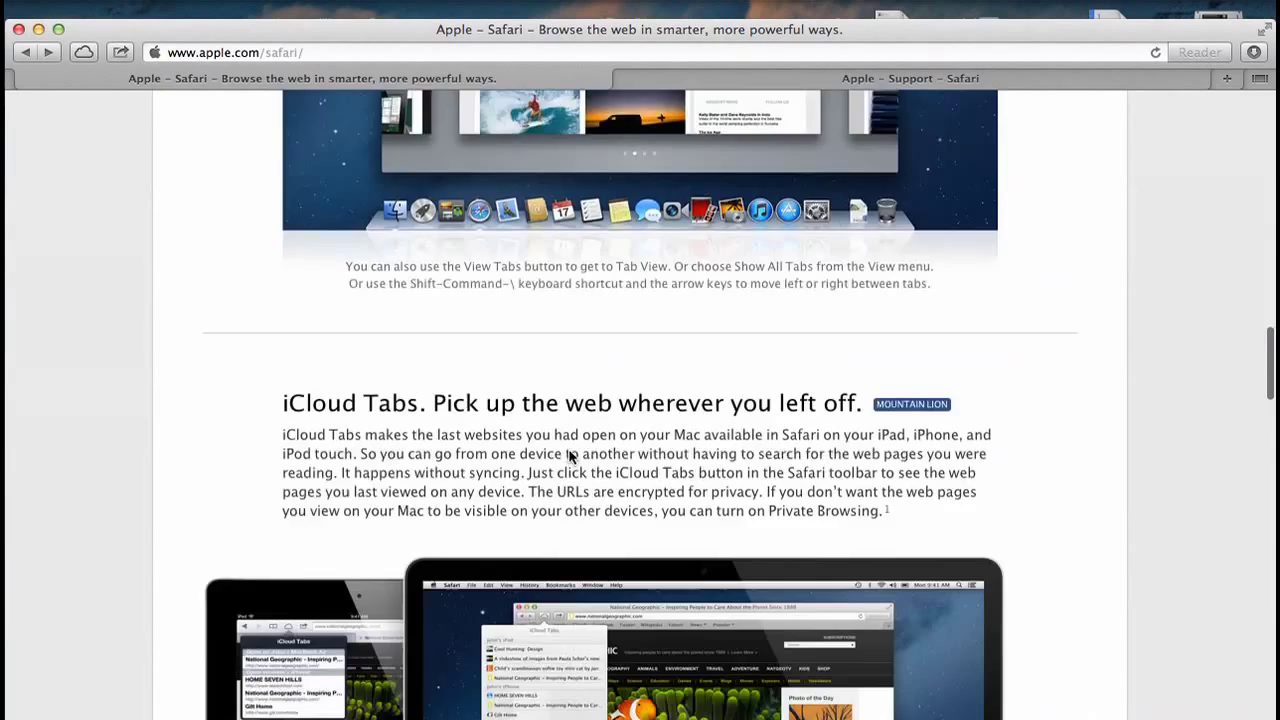
pyautogui.scroll(-2, 571, 457)
pyautogui.scroll(-3, 571, 457)
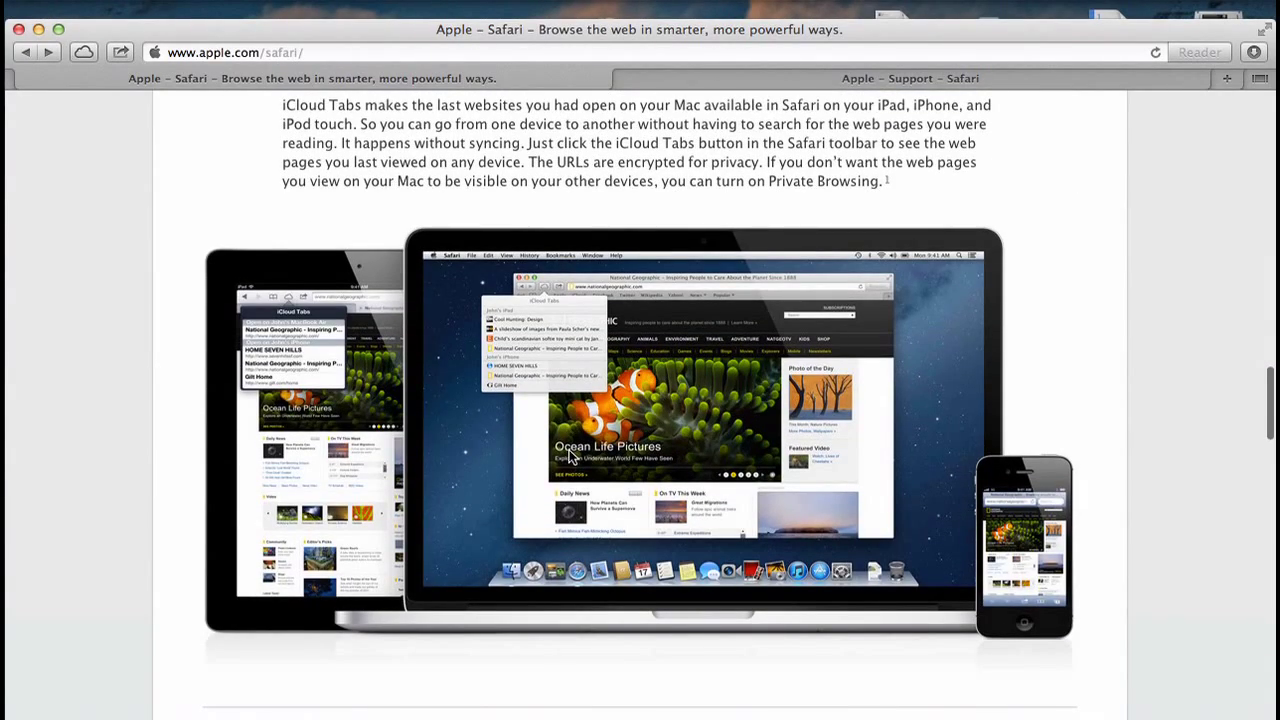
pyautogui.click(838, 80)
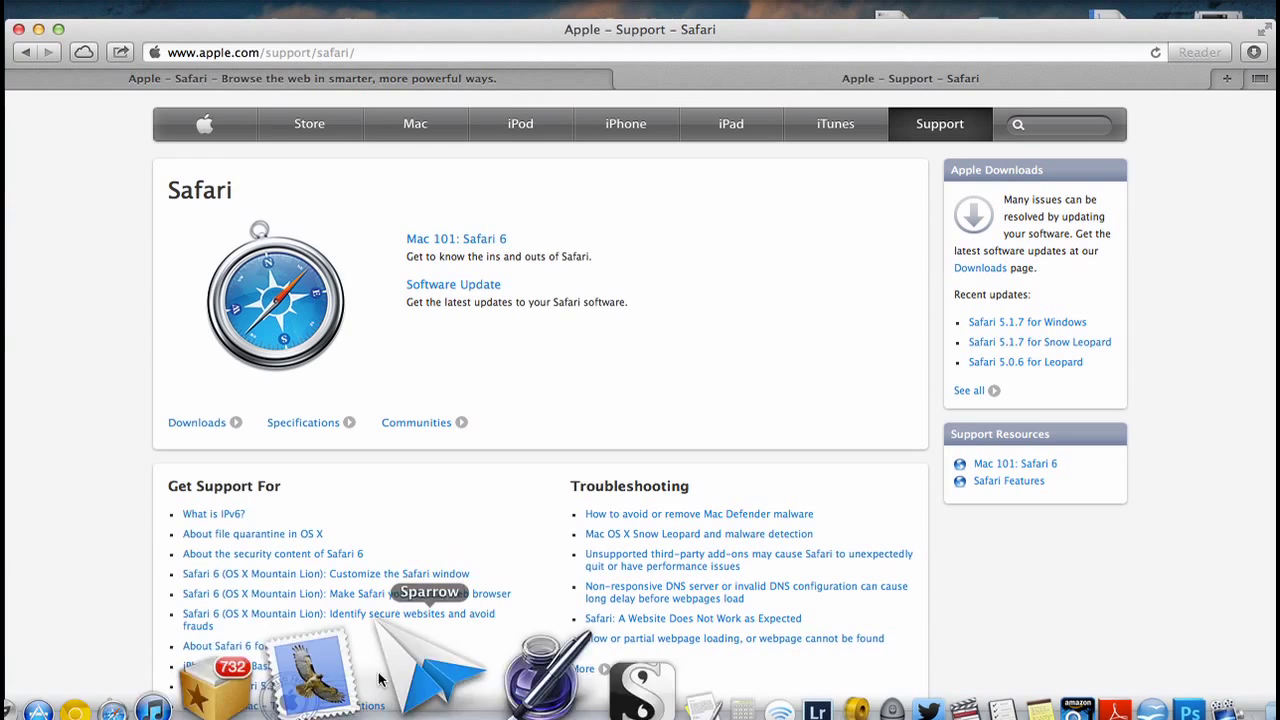
pyautogui.click(50, 680)
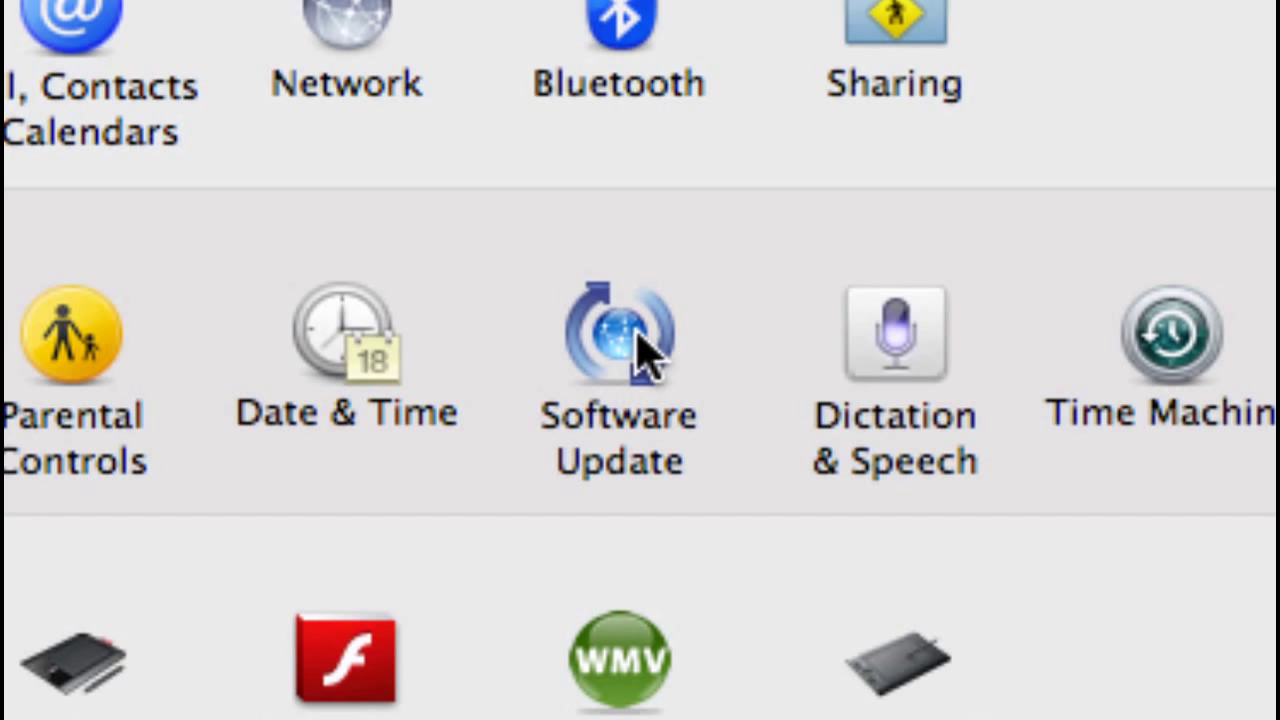
pyautogui.click(636, 338)
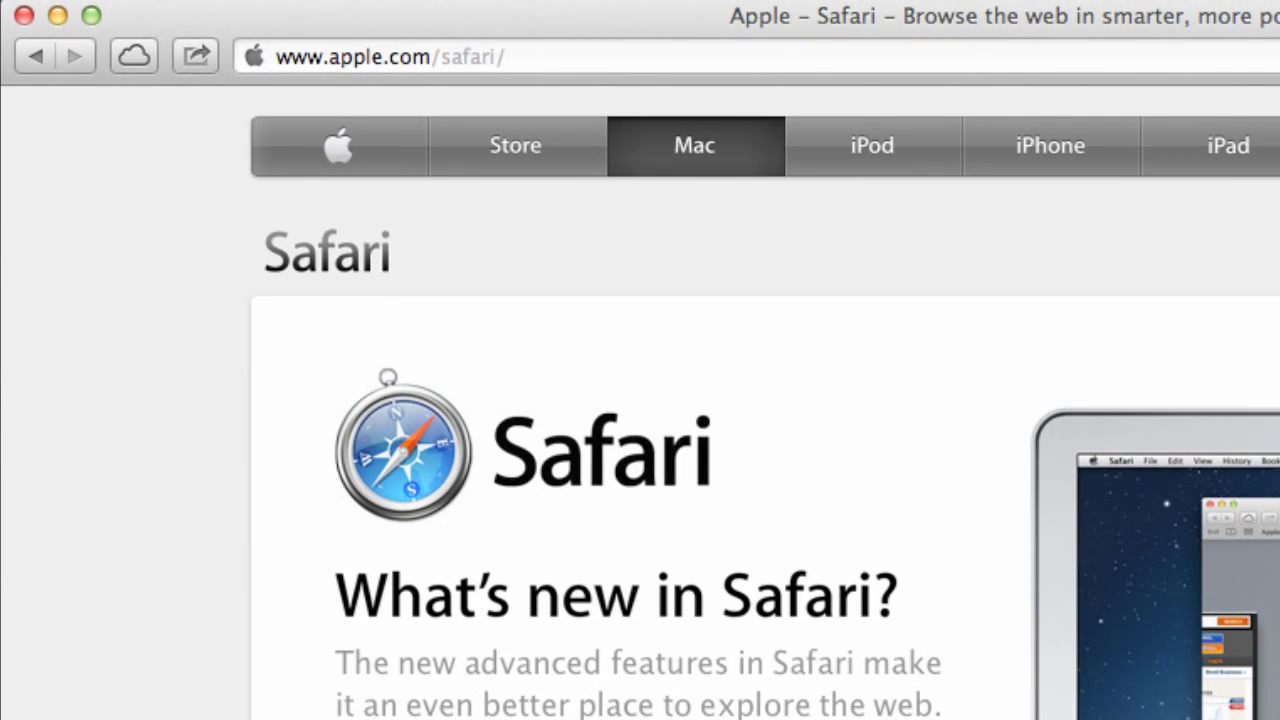
# In Safari Preferences, turn off opening 'safe' files after downloading and show the saved Passwords list
pyautogui.click(150, 0)
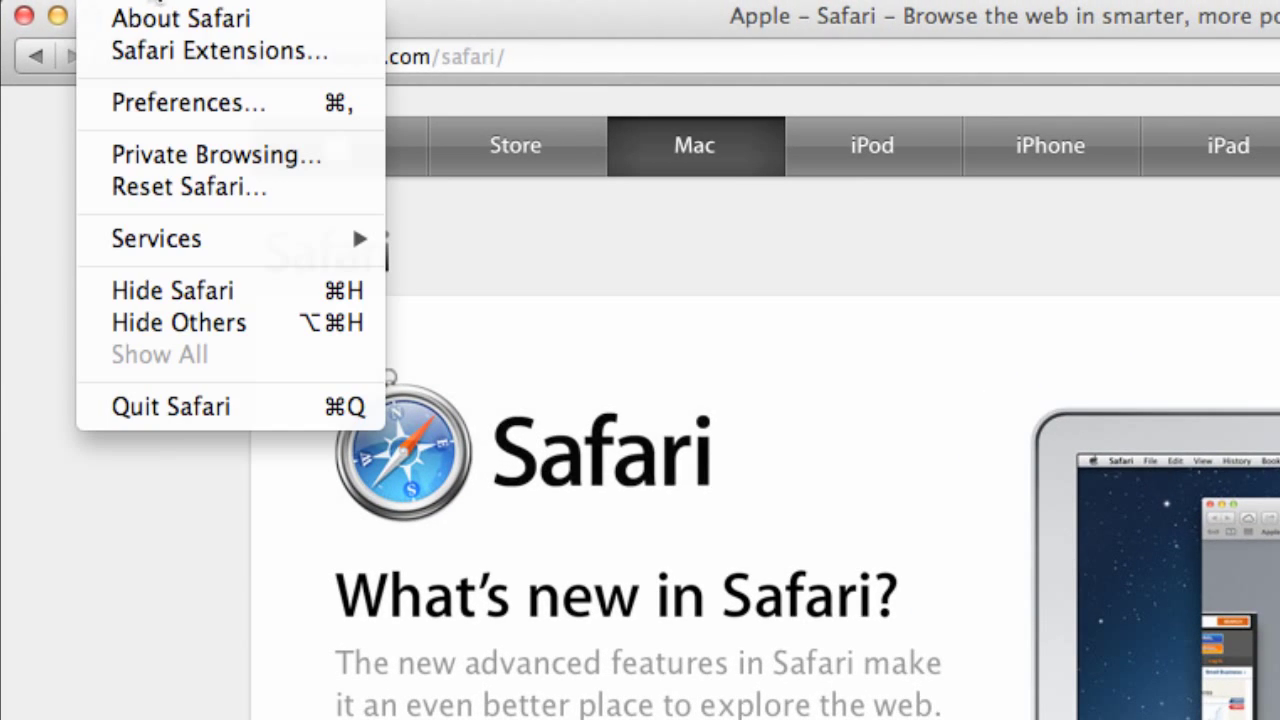
pyautogui.click(150, 104)
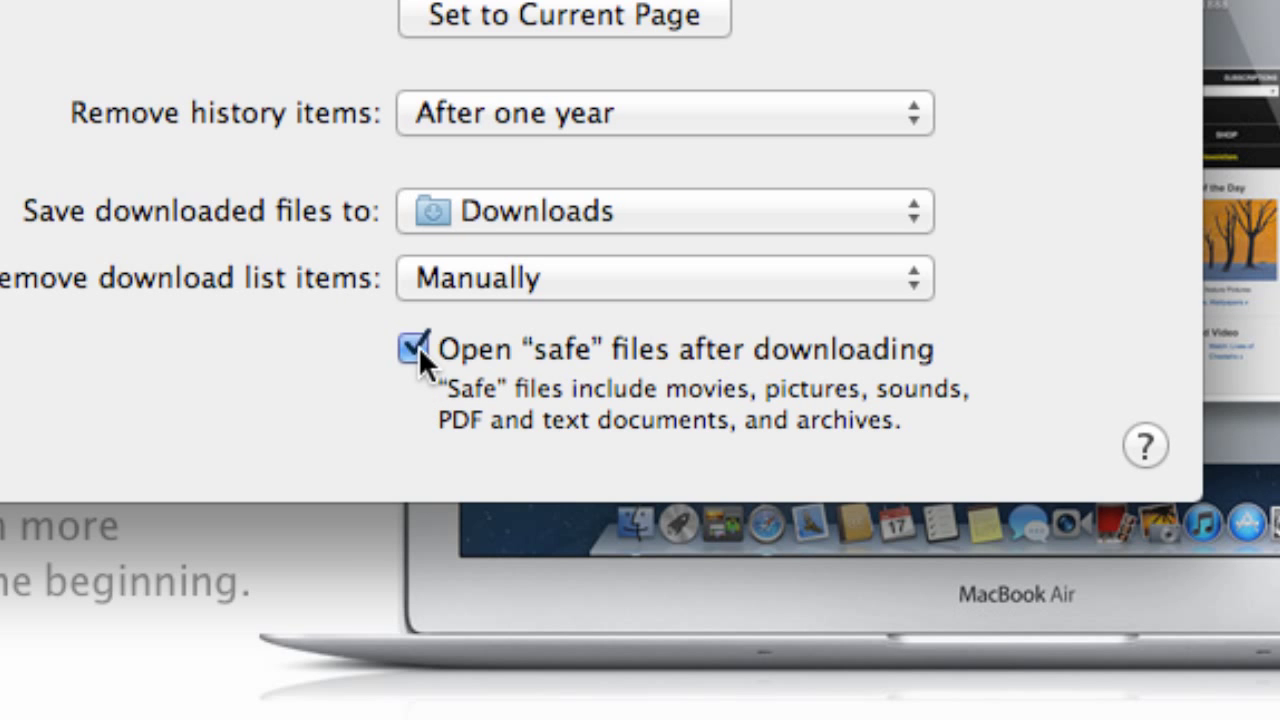
pyautogui.click(416, 350)
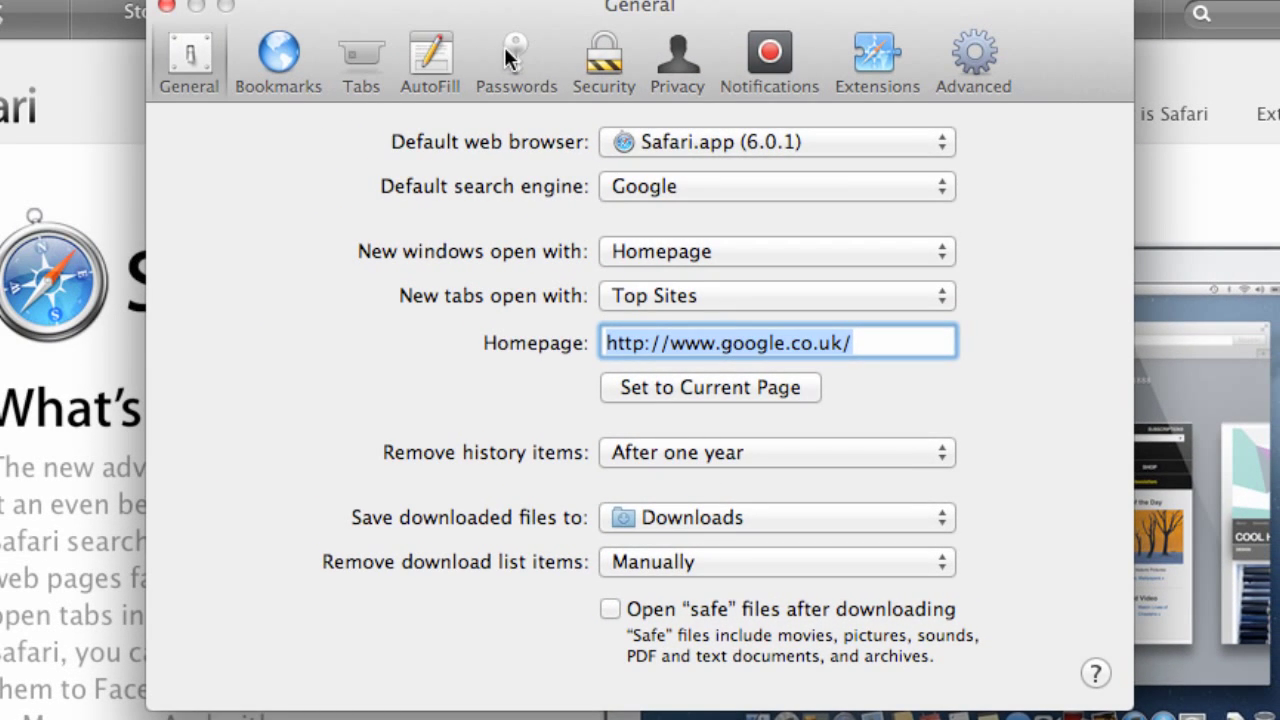
pyautogui.click(506, 50)
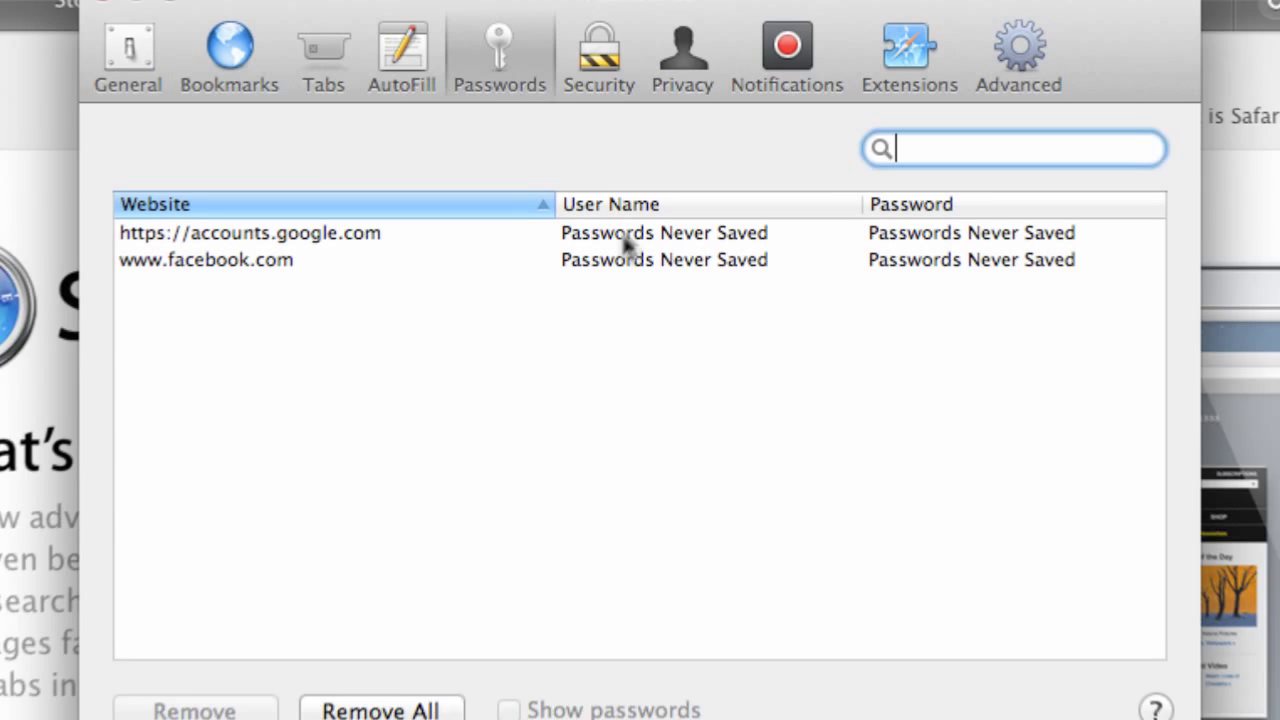
# Enable fraudulent-website warnings and pop-up window blocking in Safari's Security preferences, confirming Block
pyautogui.click(599, 45)
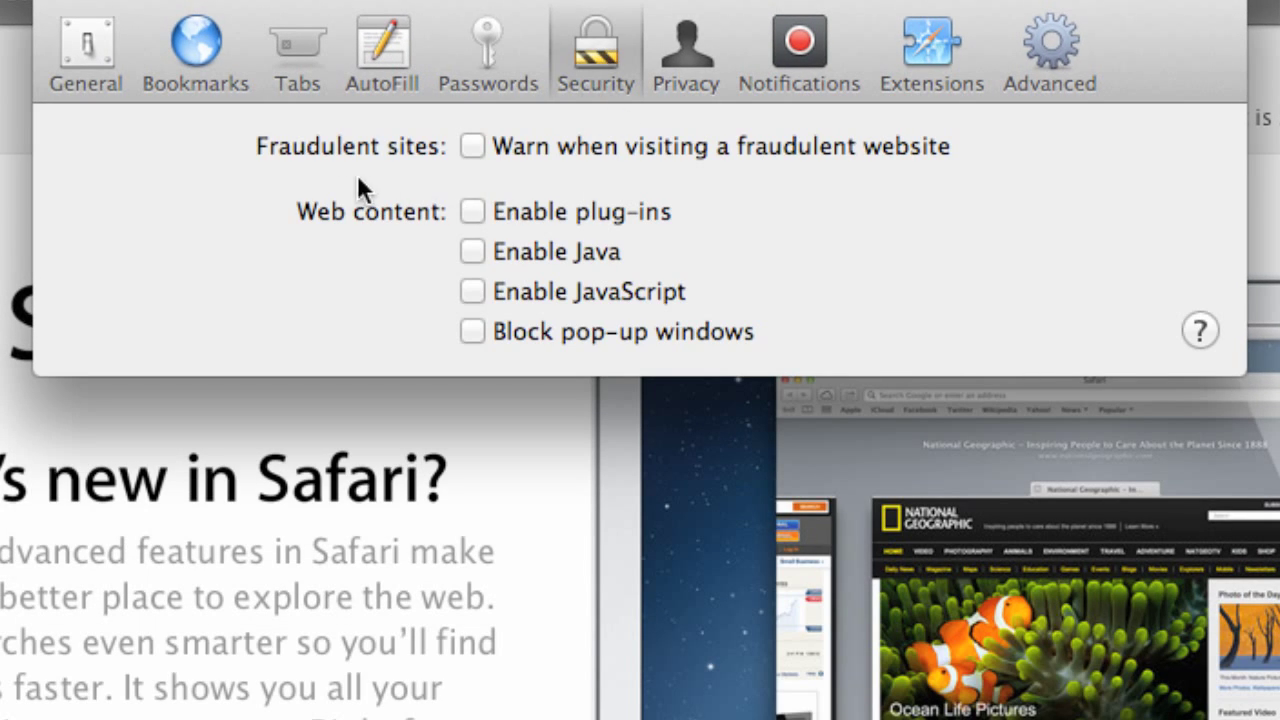
pyautogui.click(468, 146)
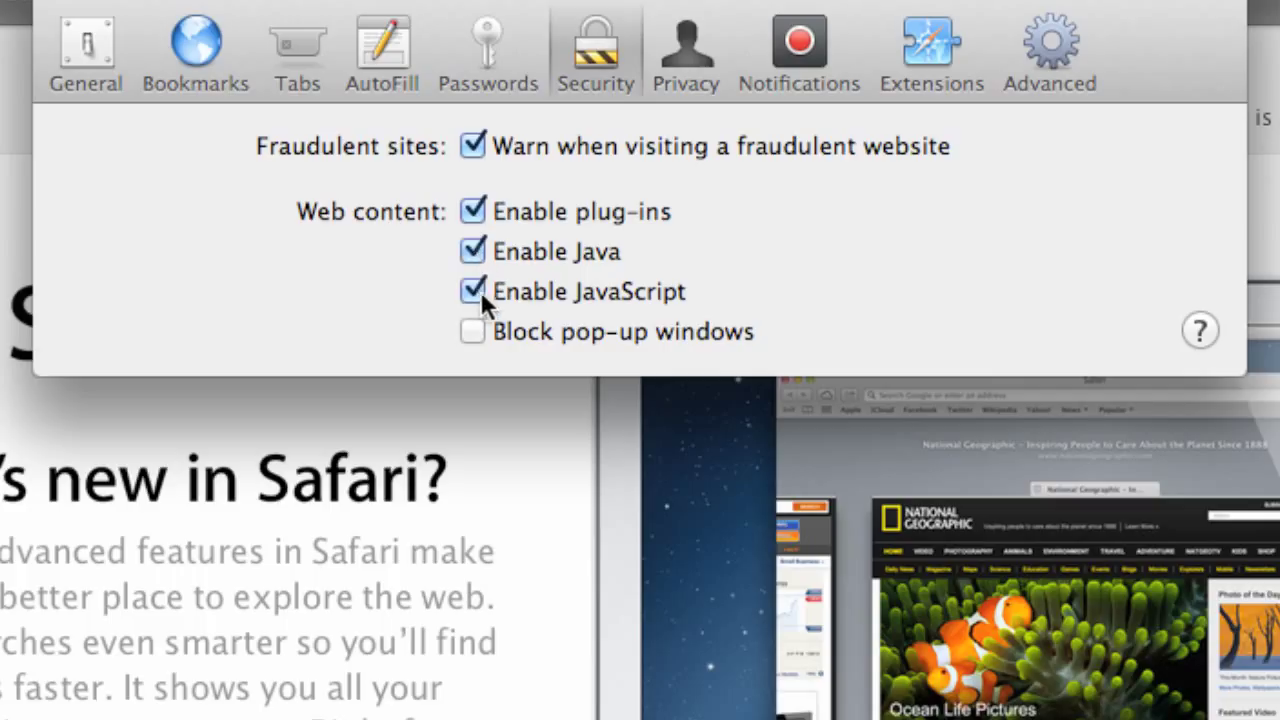
pyautogui.click(474, 331)
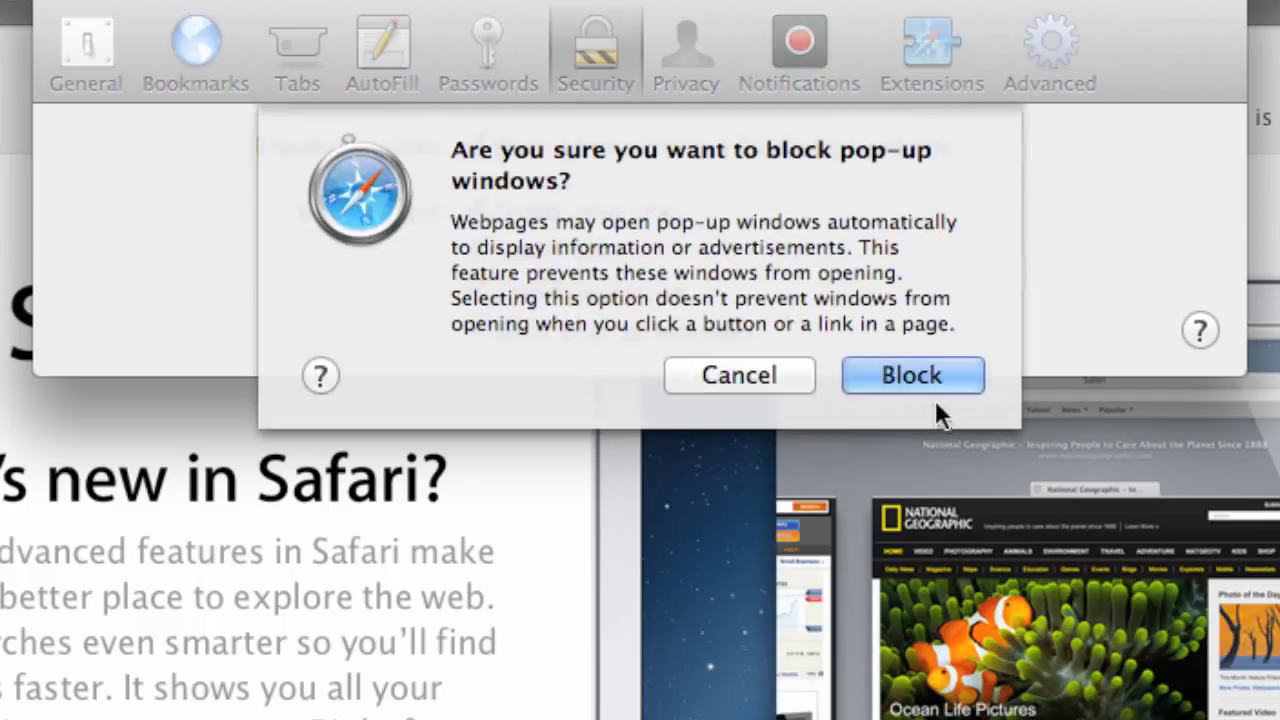
pyautogui.click(935, 378)
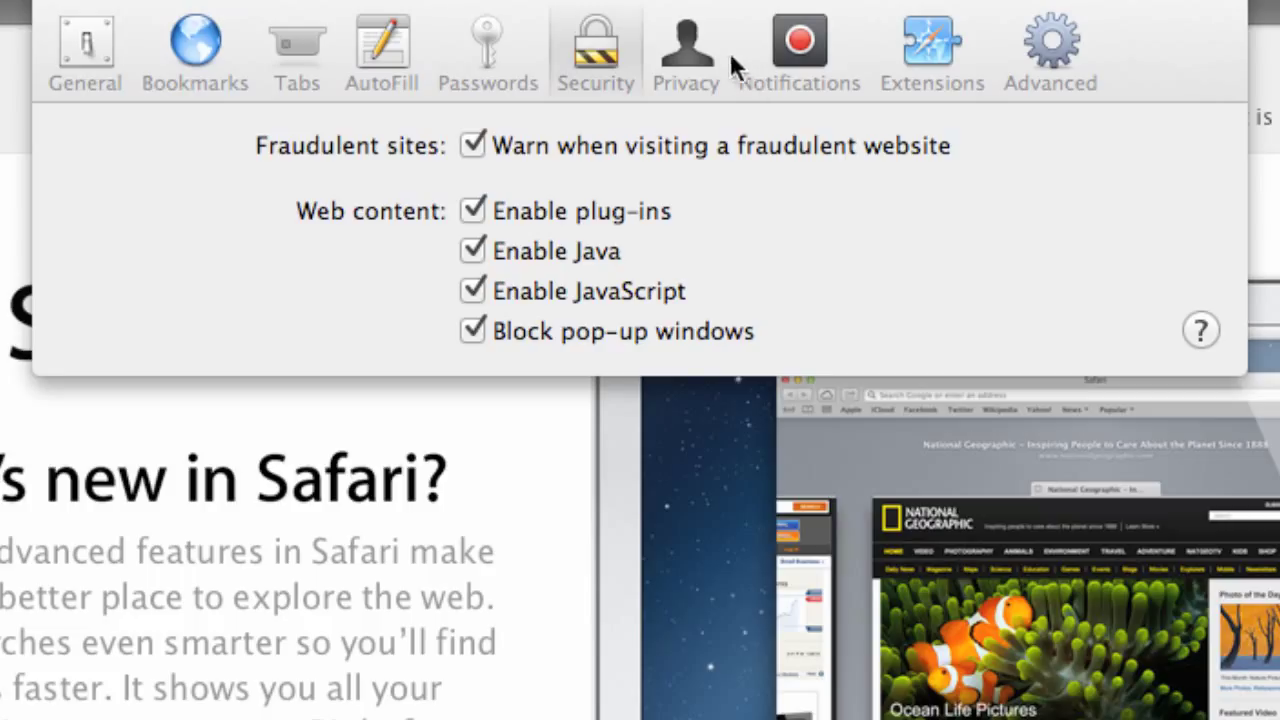
# In Privacy preferences, start Remove All Website Data, then cancel it
pyautogui.click(703, 56)
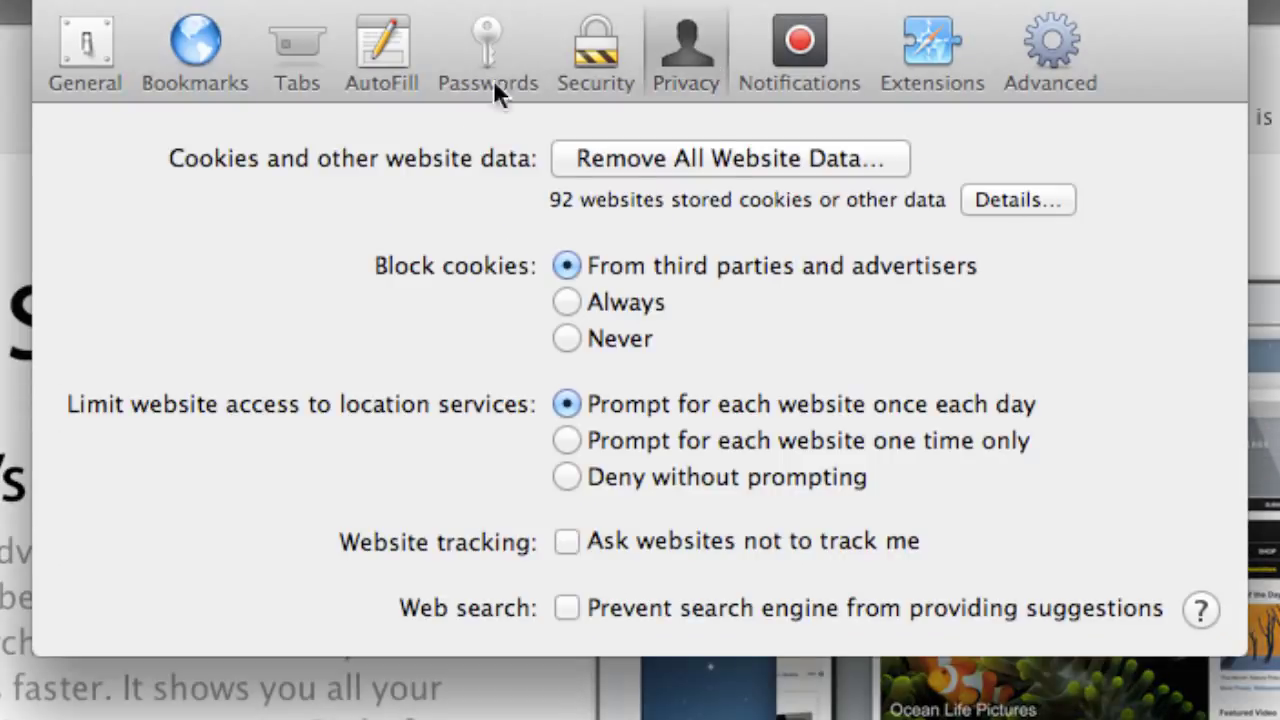
pyautogui.click(711, 152)
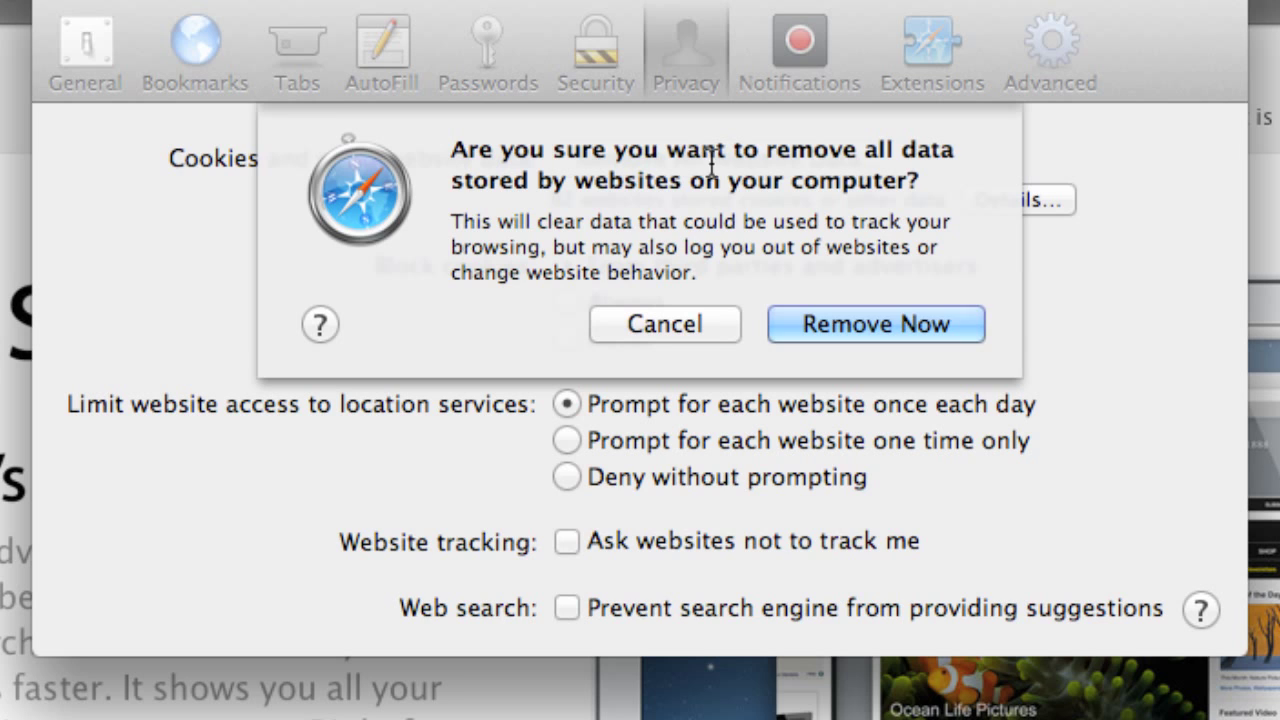
pyautogui.click(633, 326)
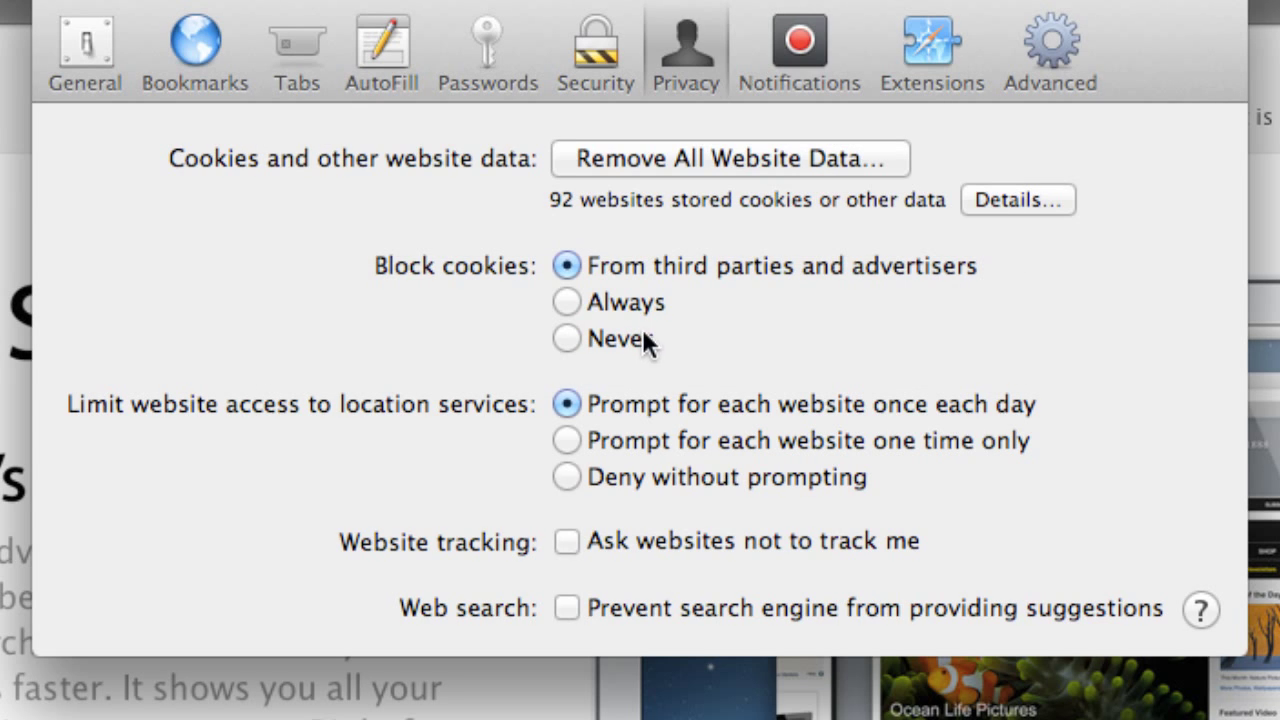
# Browse the stored website data details, select the edgesuite.net entry, and close the list
pyautogui.click(1017, 199)
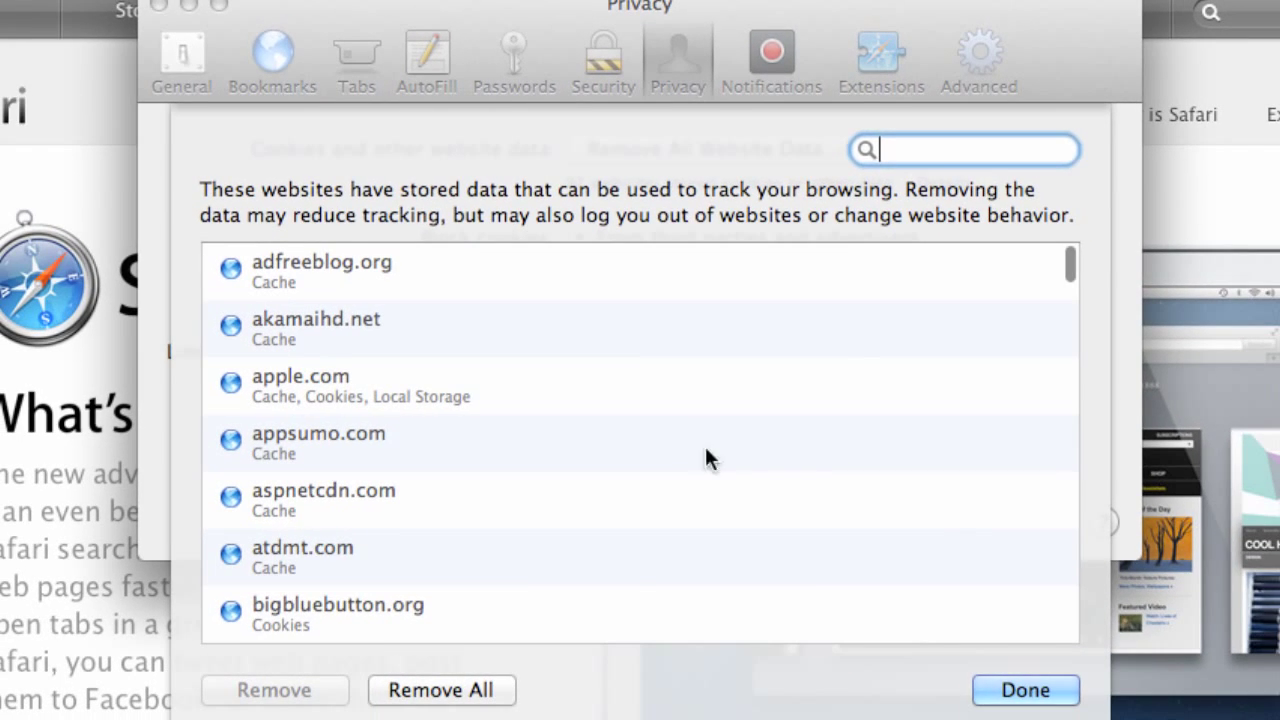
pyautogui.scroll(-5, 660, 572)
pyautogui.scroll(-5, 663, 574)
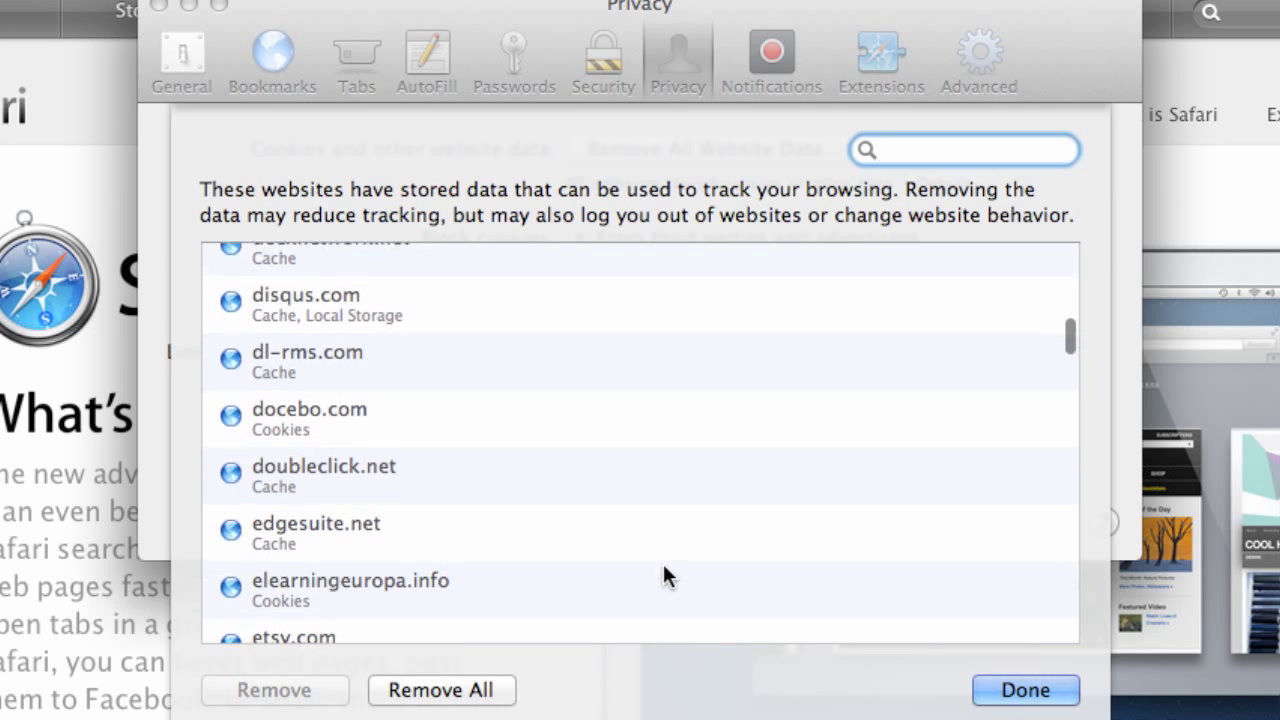
pyautogui.click(457, 518)
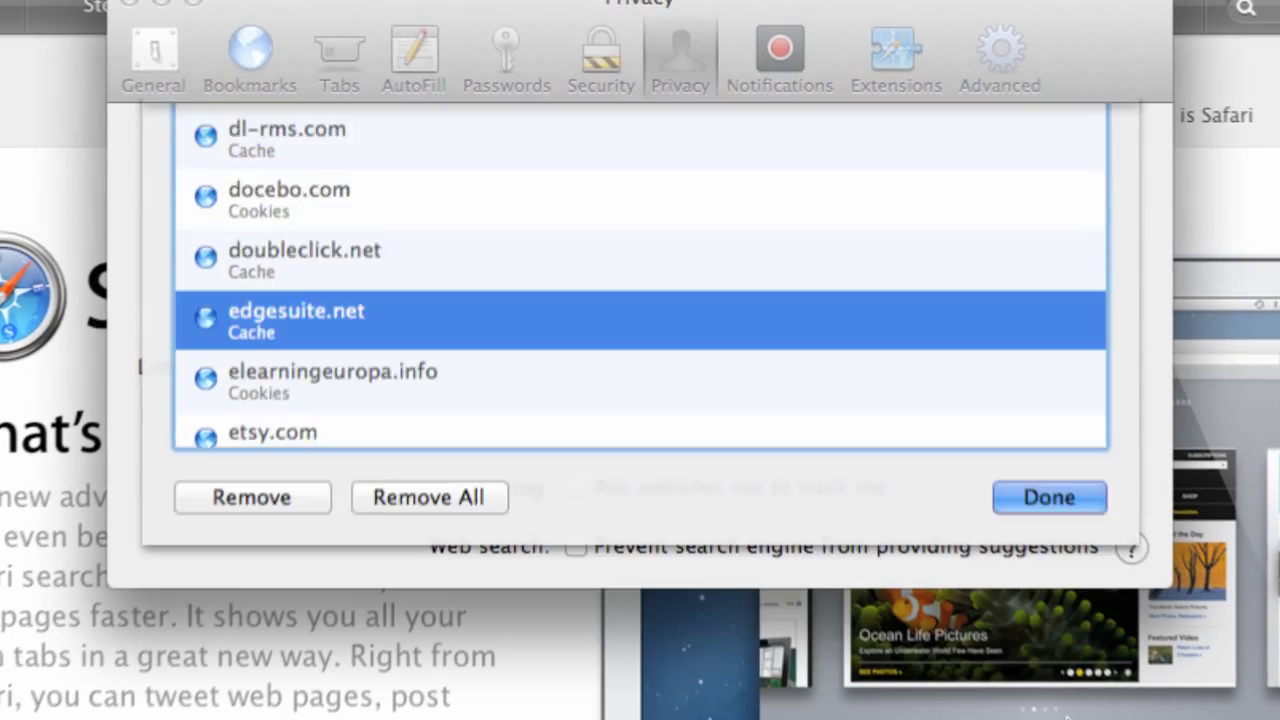
pyautogui.click(1025, 690)
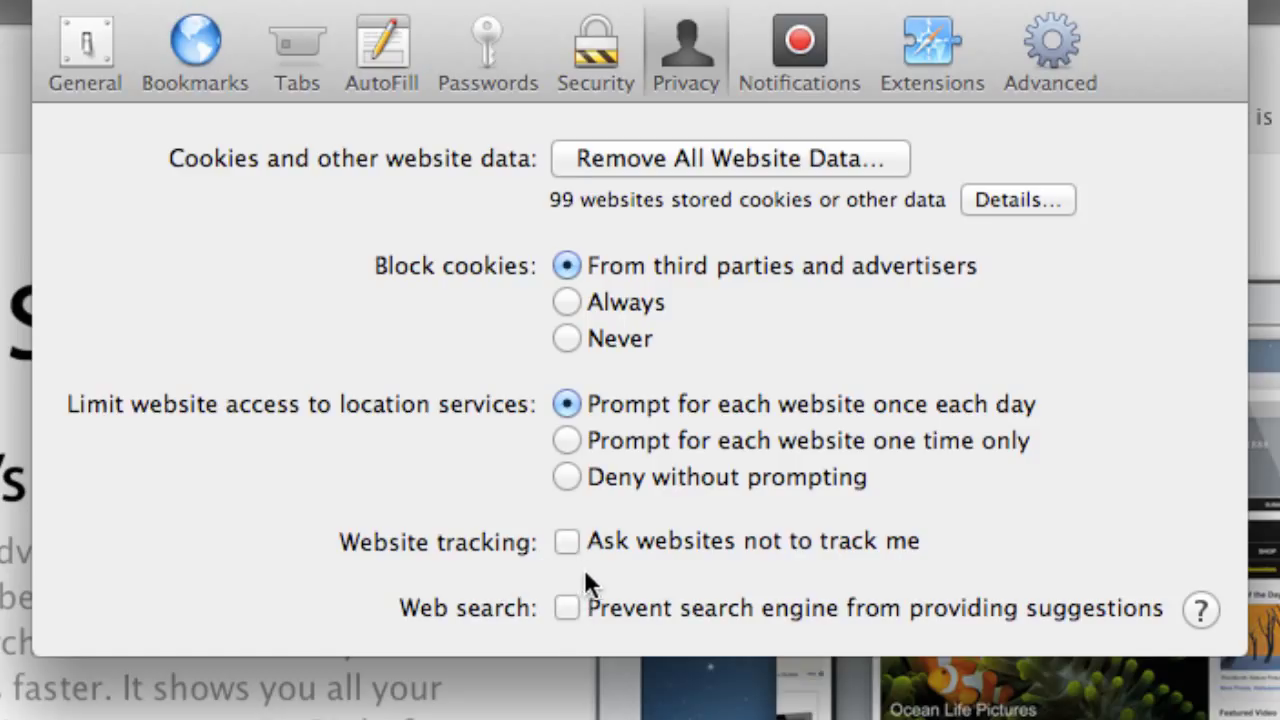
# Turn extensions on and disable Twitter for Safari, cancelling its uninstall
pyautogui.click(939, 52)
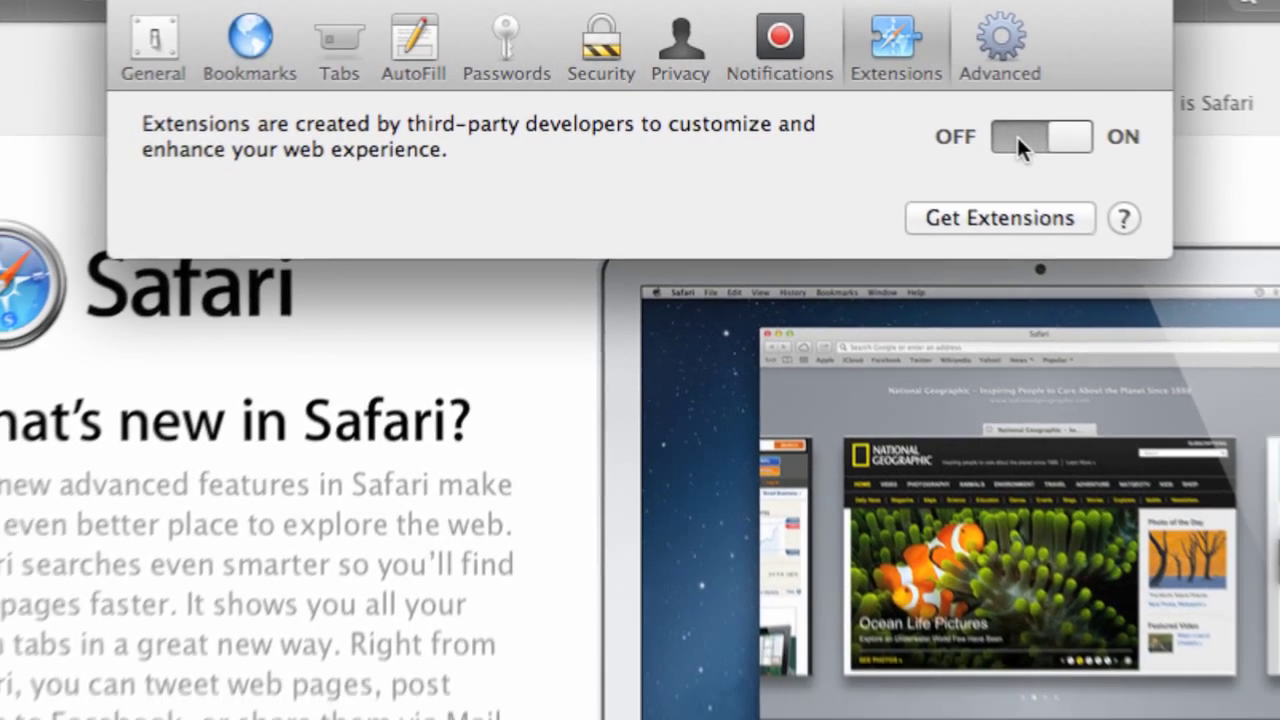
pyautogui.click(1070, 157)
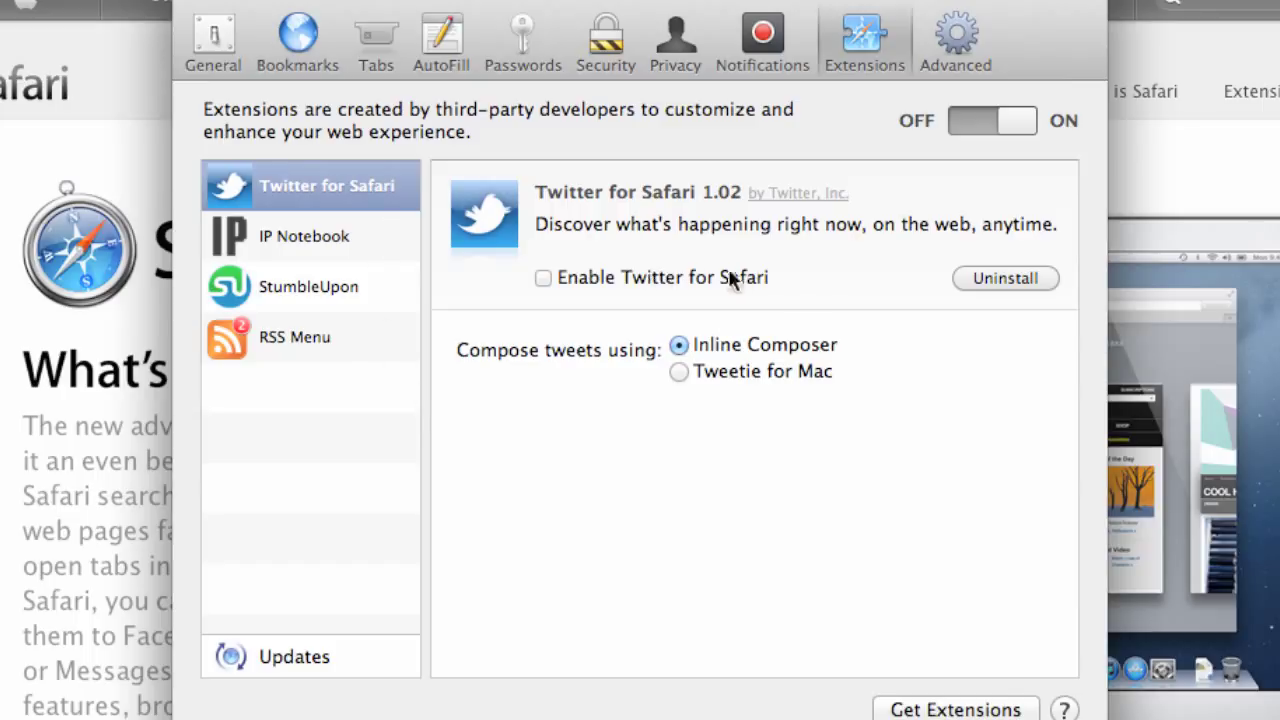
pyautogui.click(543, 278)
pyautogui.click(1021, 278)
pyautogui.click(705, 218)
# Uninstall the StumbleUpon extension and turn off automatic extension updates
pyautogui.click(278, 292)
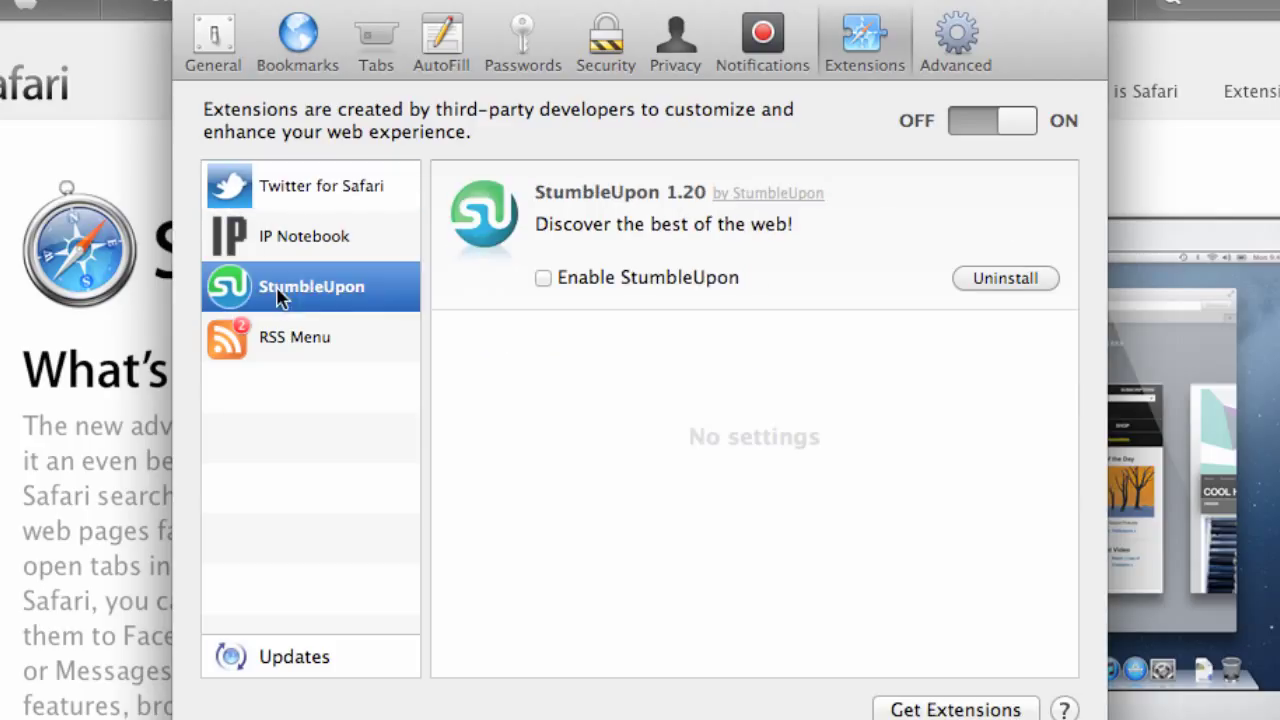
pyautogui.click(991, 278)
pyautogui.click(857, 220)
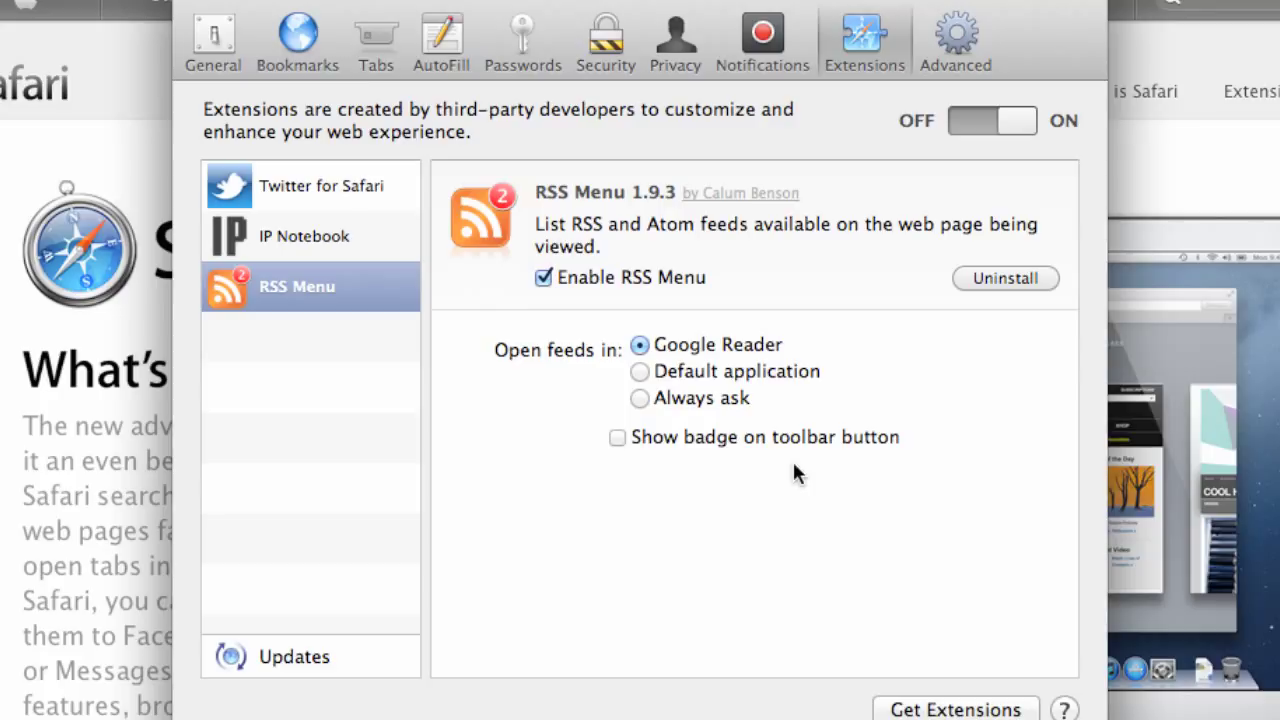
pyautogui.click(289, 660)
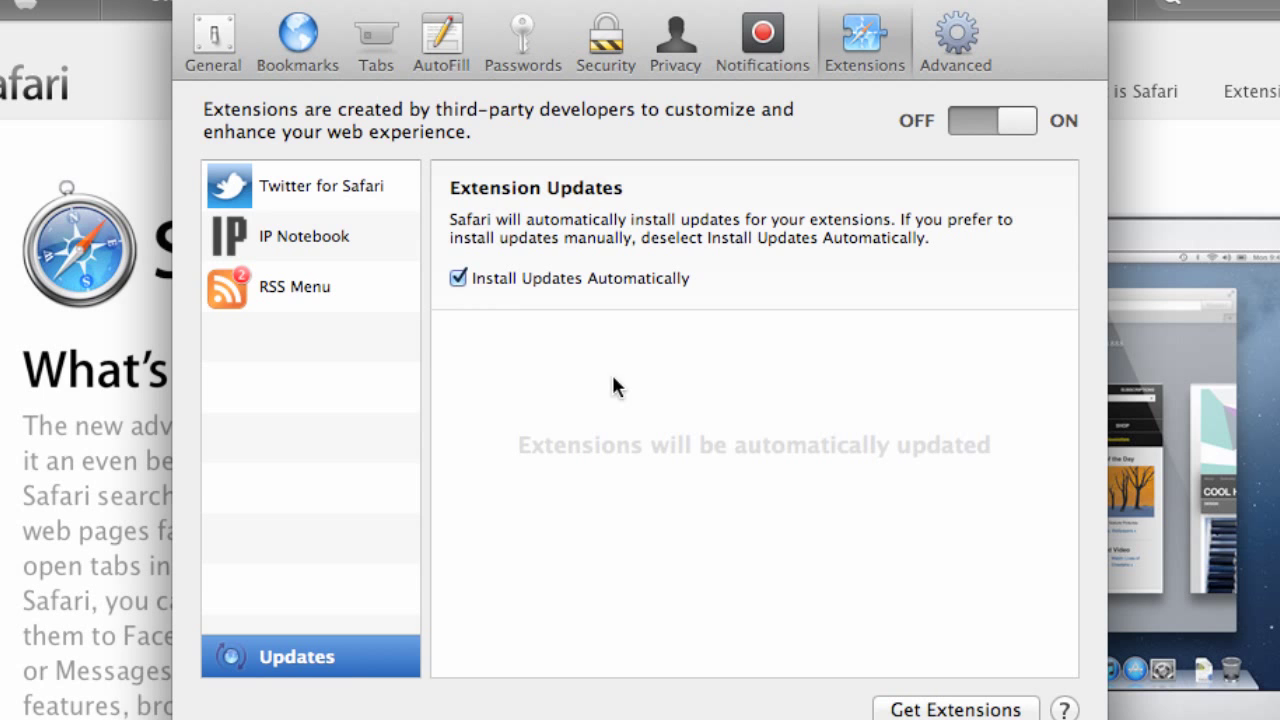
pyautogui.click(457, 276)
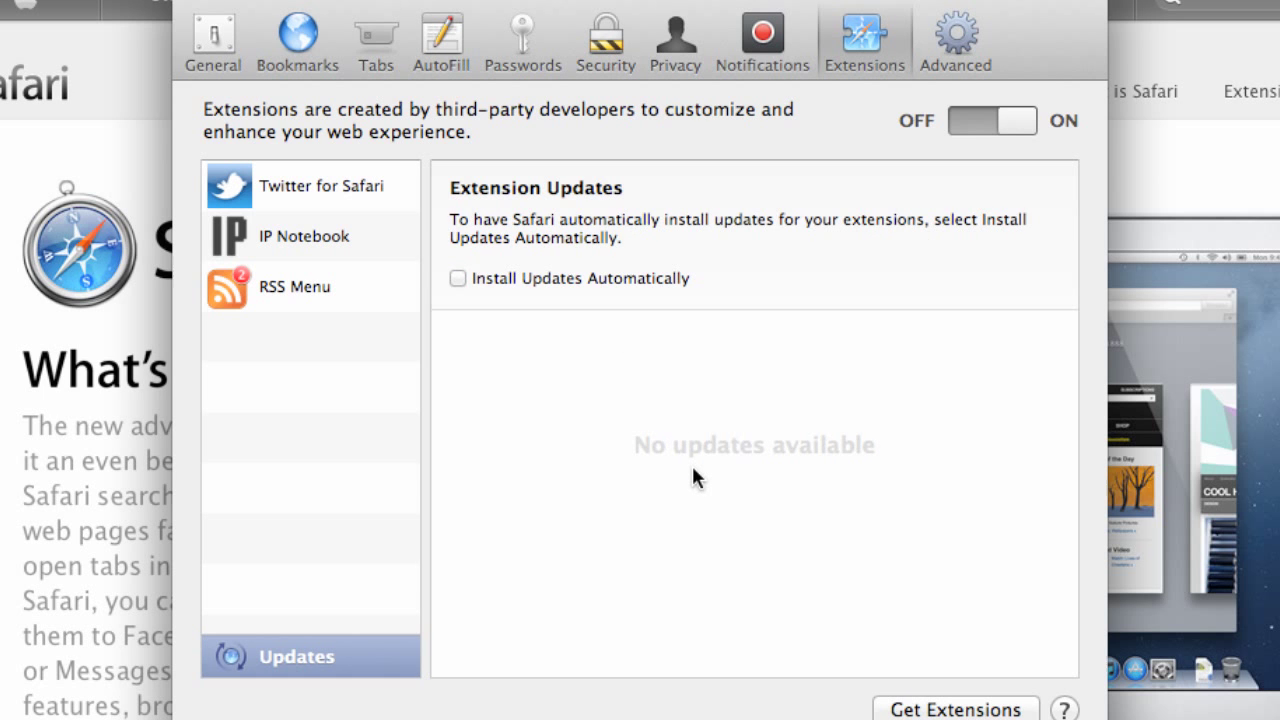